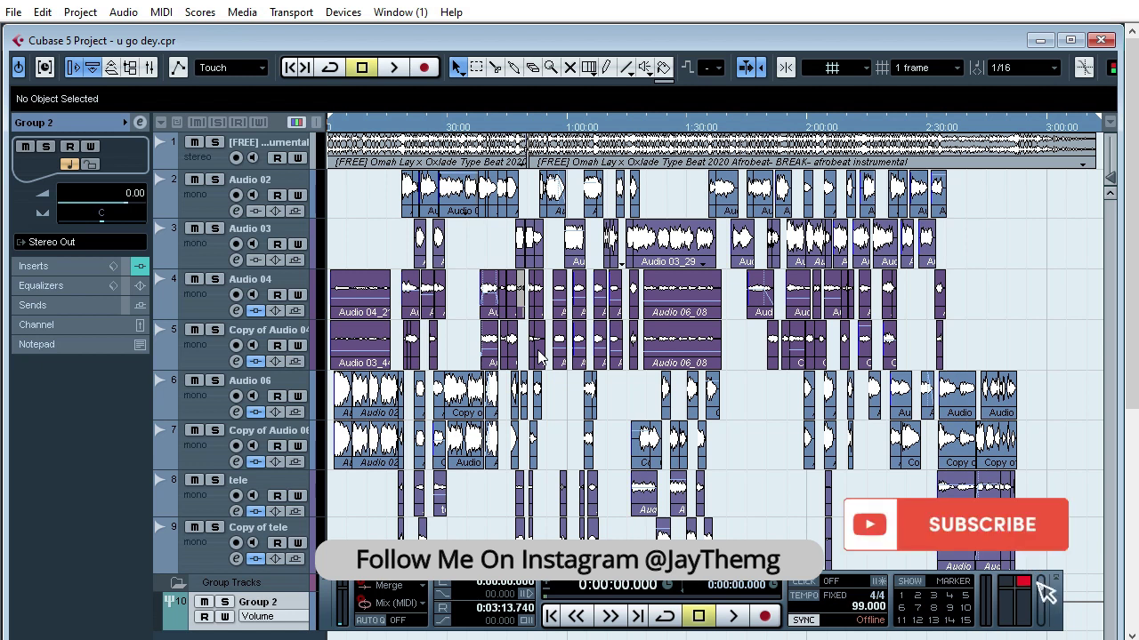
Rename the first three tracks Instrumental, Lead Vocal 1 and Lead Vocal 2
{"action": "double_click", "coordinate": [267, 147]}
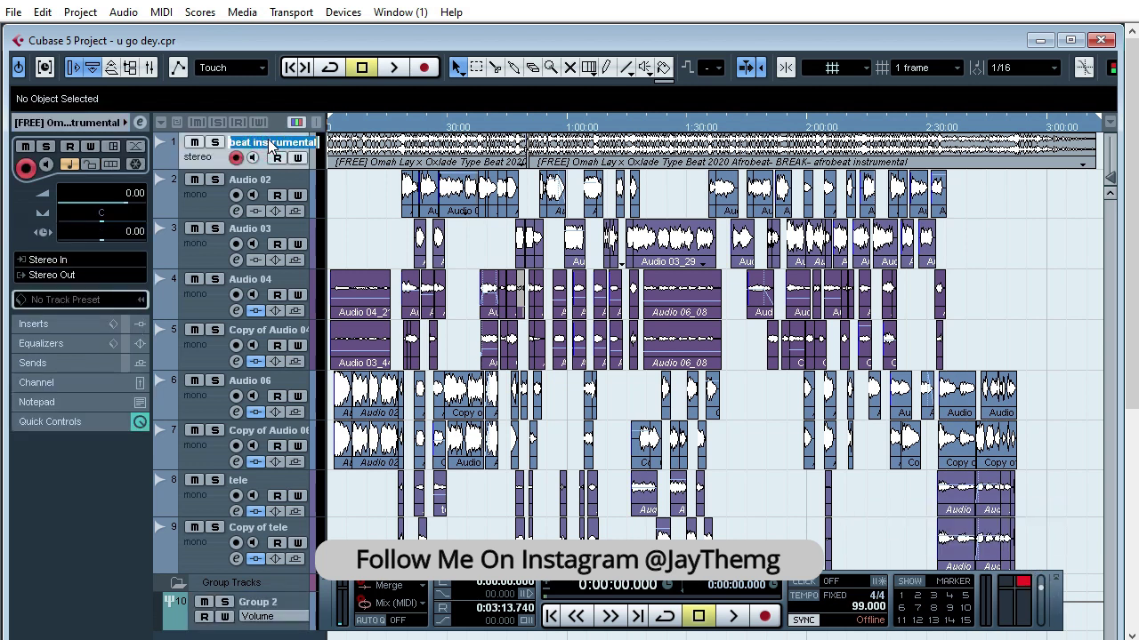
{"action": "type", "text": "Inst"}
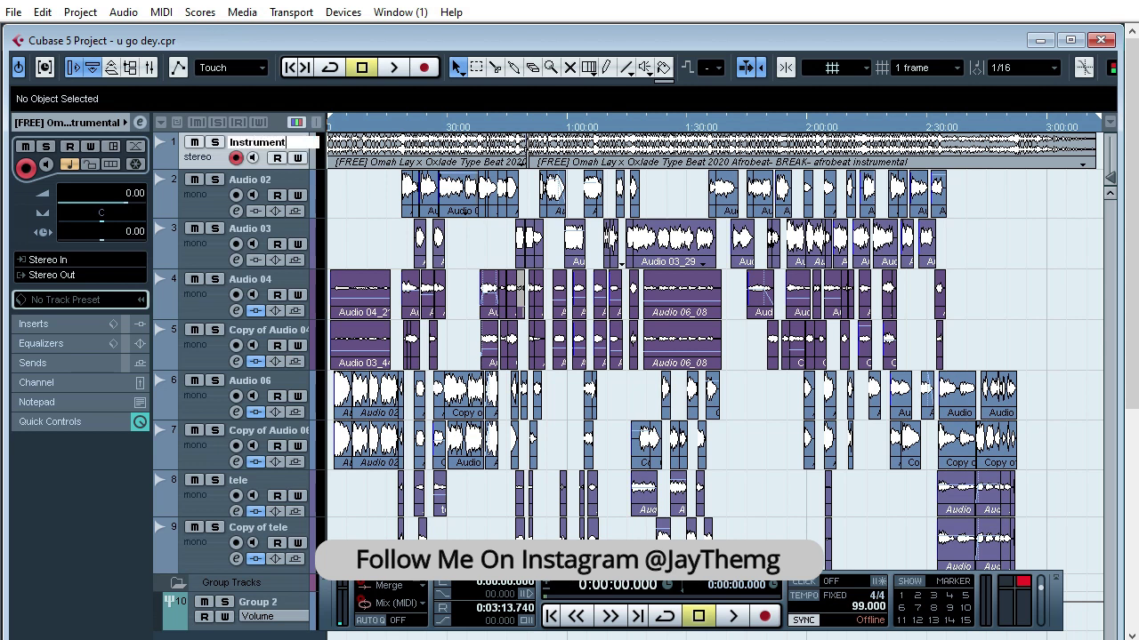
{"action": "key", "text": "Return"}
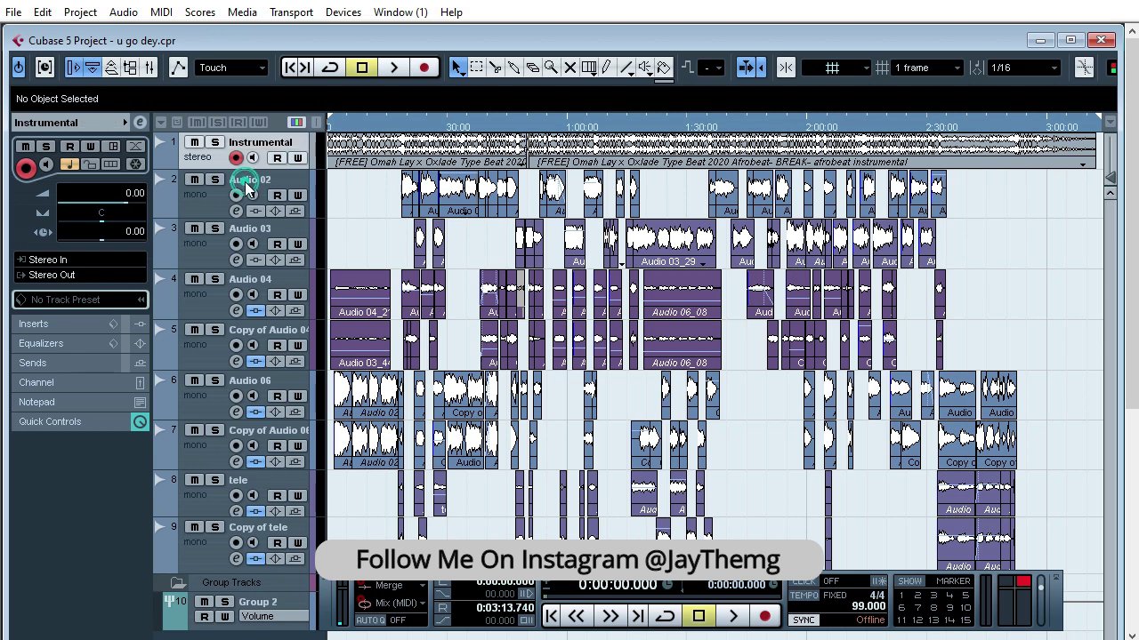
{"action": "left_click", "coordinate": [247, 185]}
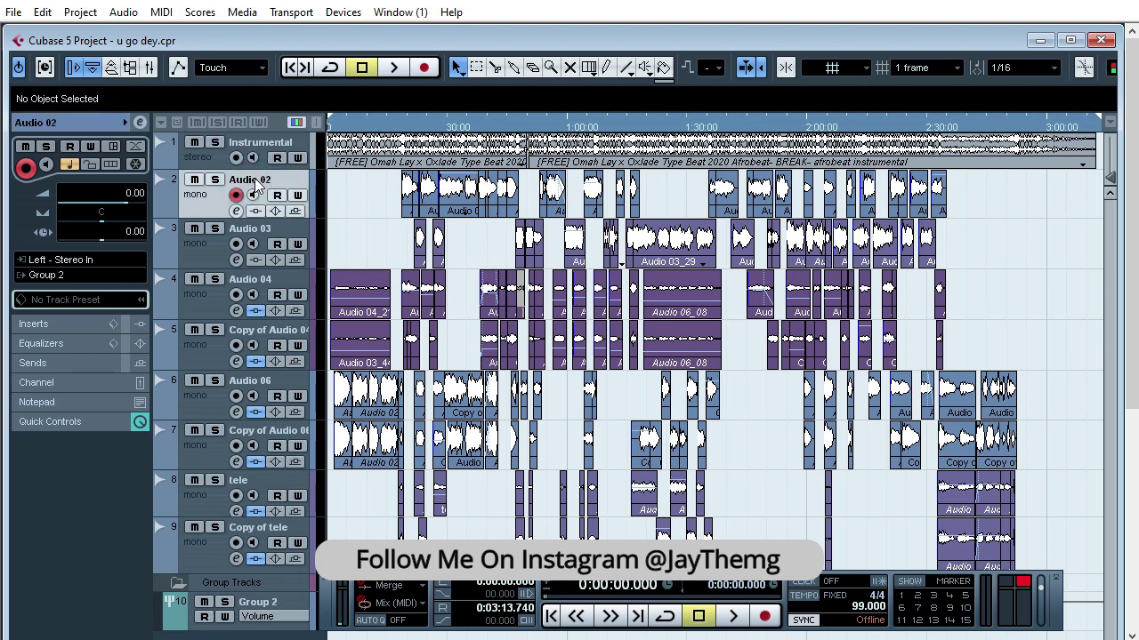
{"action": "double_click", "coordinate": [254, 183]}
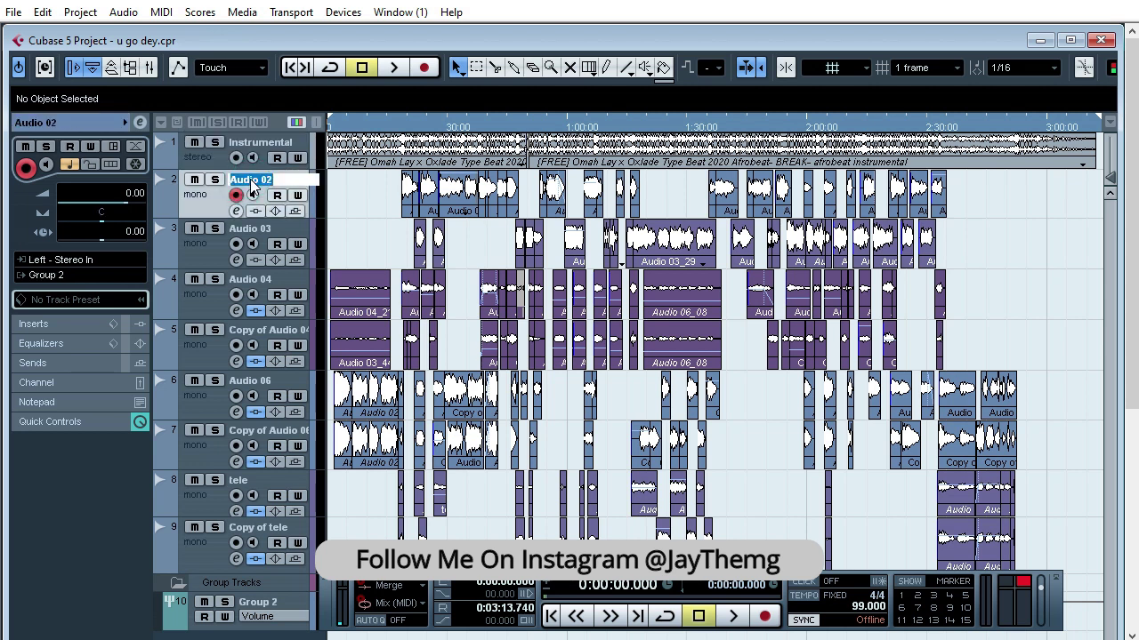
{"action": "type", "text": "Lead Vocal"}
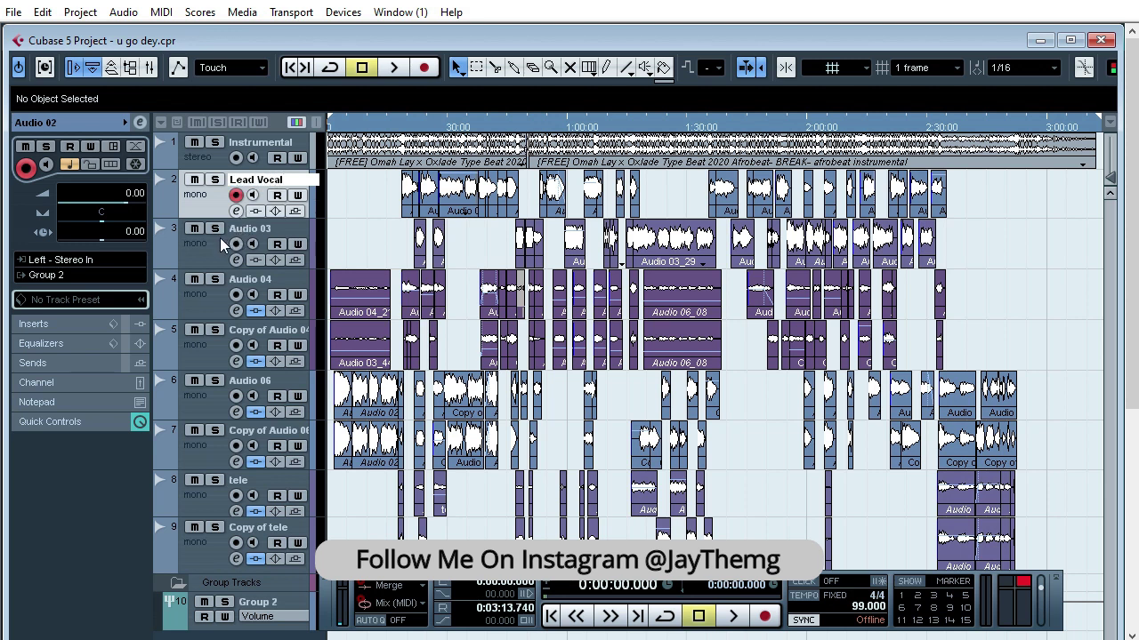
{"action": "left_click", "coordinate": [220, 246]}
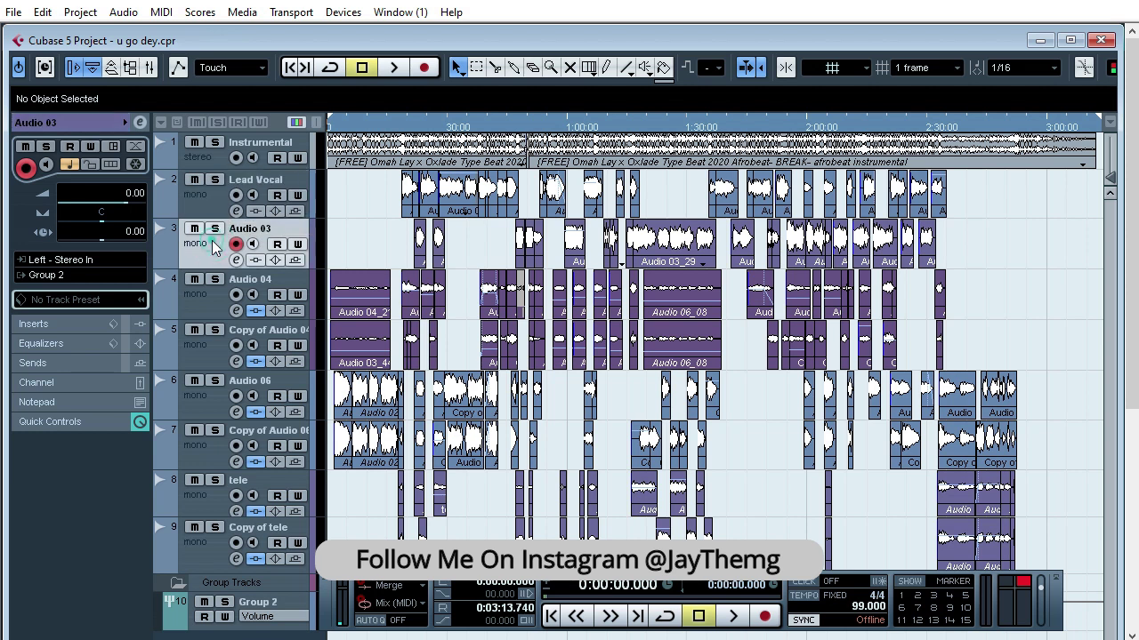
{"action": "double_click", "coordinate": [256, 229]}
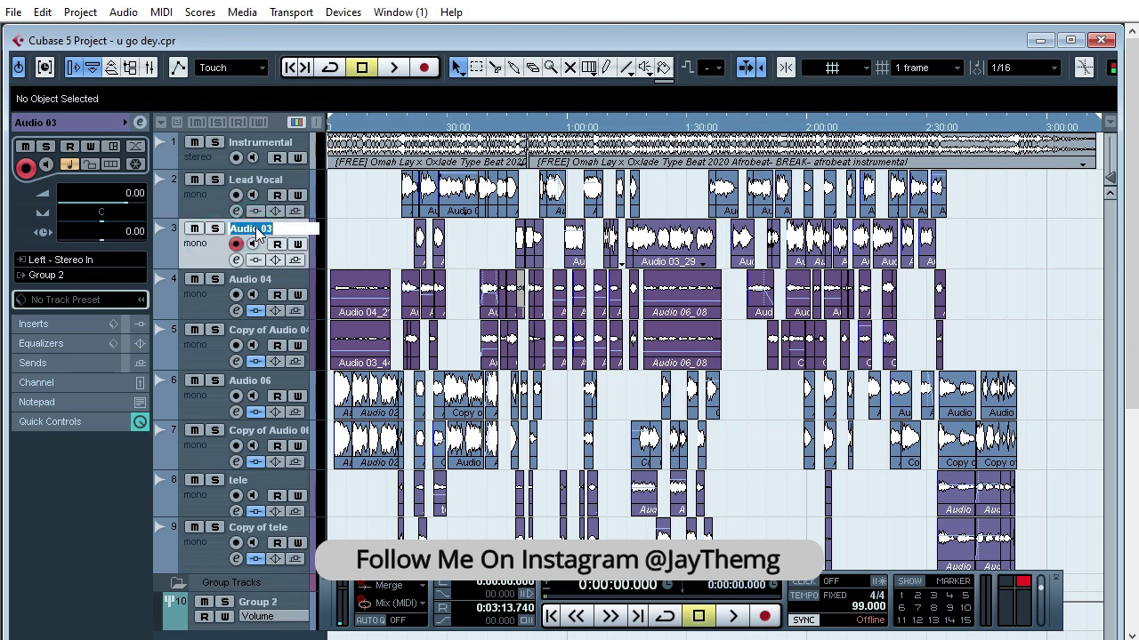
{"action": "type", "text": "Lead Voc"}
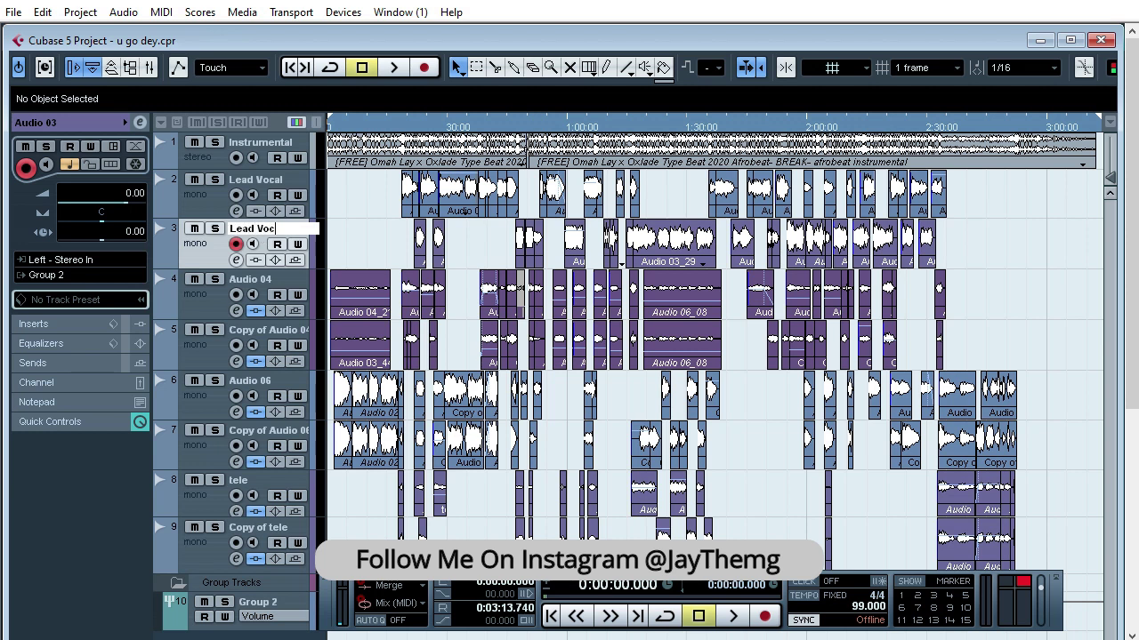
{"action": "type", "text": "al 2"}
{"action": "key", "text": "Return"}
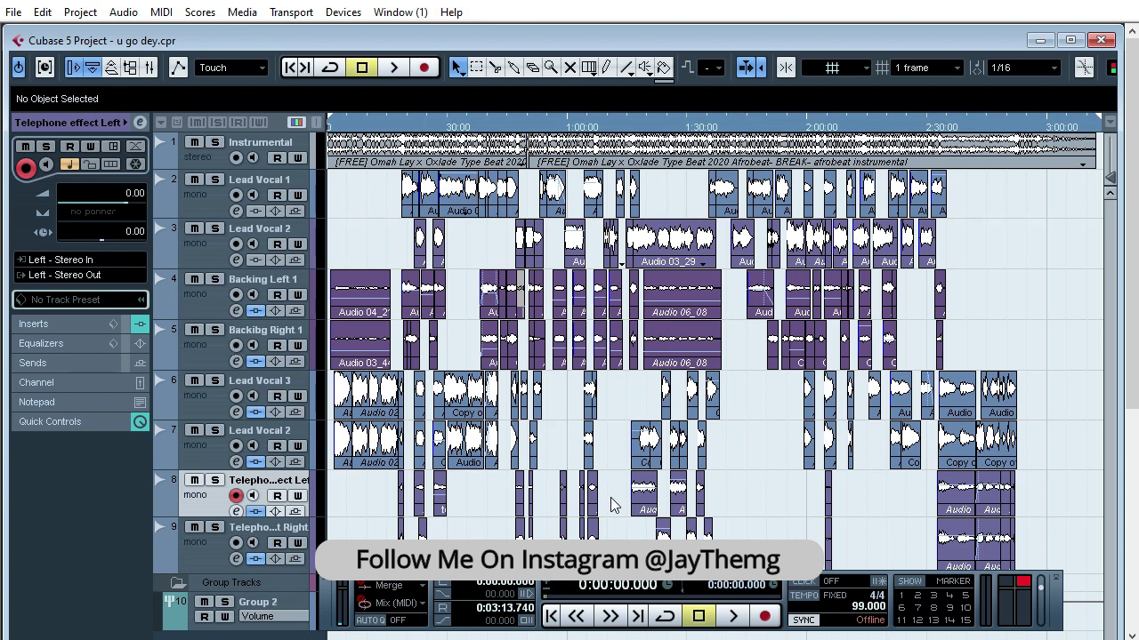
Bring up the Export Audio Mixdown dialog, positioned so its channel list is visible
{"action": "left_click", "coordinate": [13, 12]}
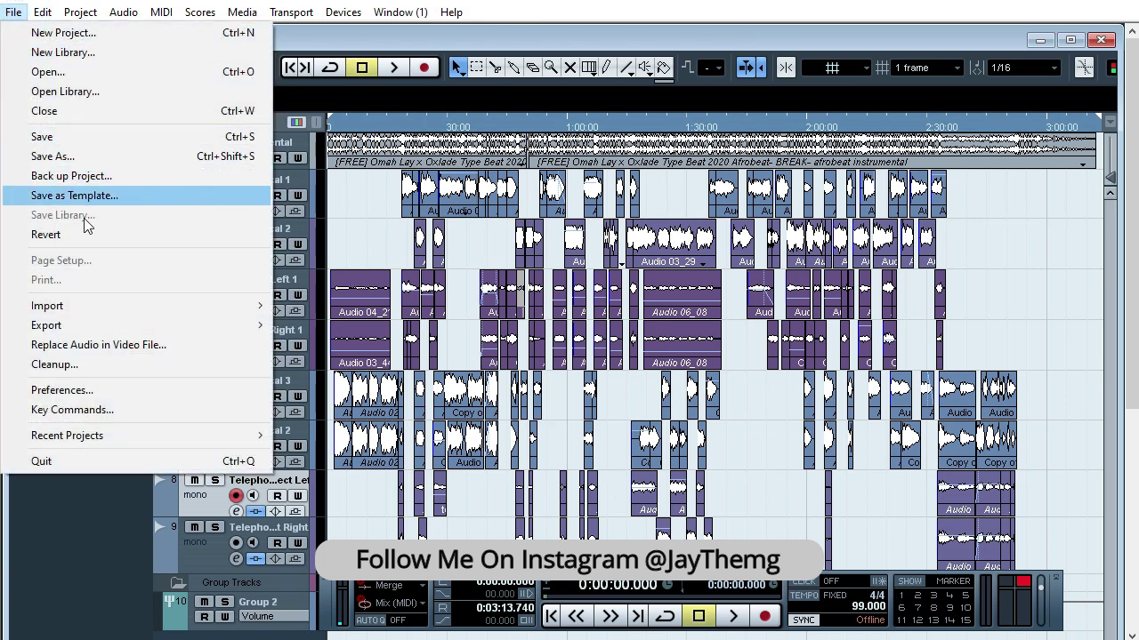
{"action": "mouse_move", "coordinate": [175, 324]}
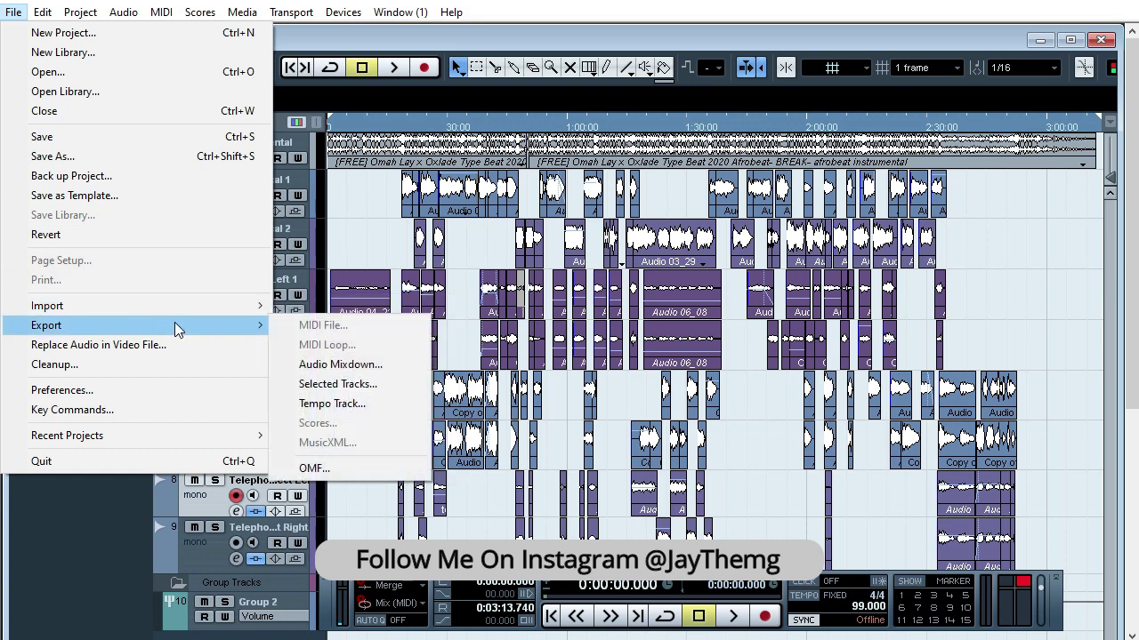
{"action": "left_click", "coordinate": [343, 368]}
{"action": "left_click_drag", "start_coordinate": [540, 233], "coordinate": [453, 142]}
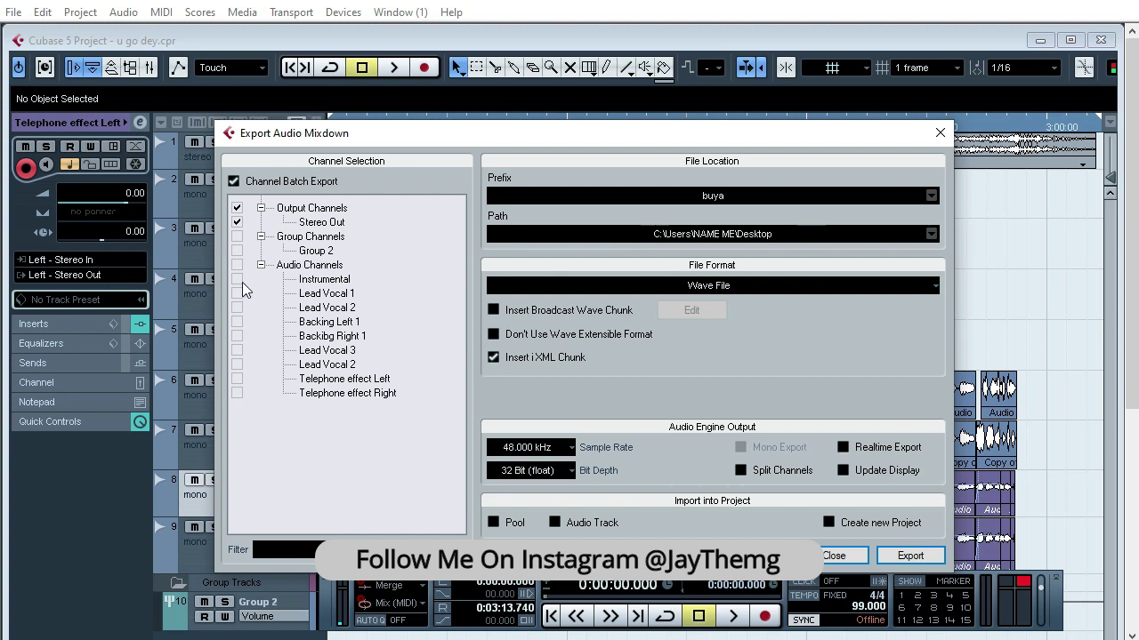
{"action": "left_click_drag", "start_coordinate": [376, 147], "coordinate": [611, 161]}
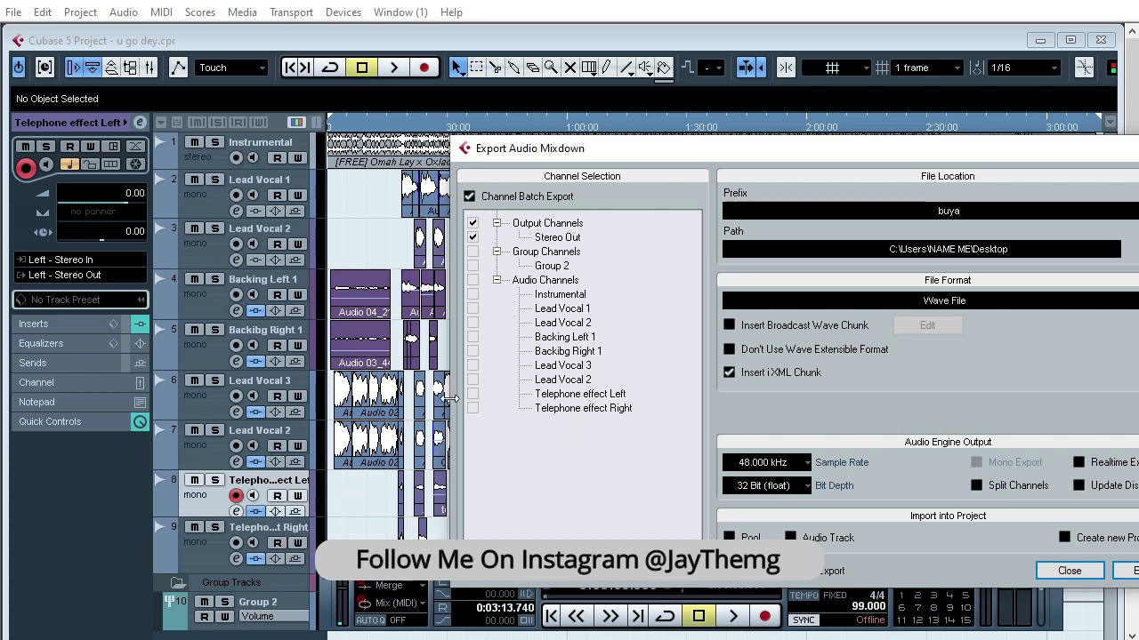
Exclude the stereo output and clear the audio channel selection
{"action": "left_click", "coordinate": [472, 293]}
{"action": "left_click", "coordinate": [472, 223]}
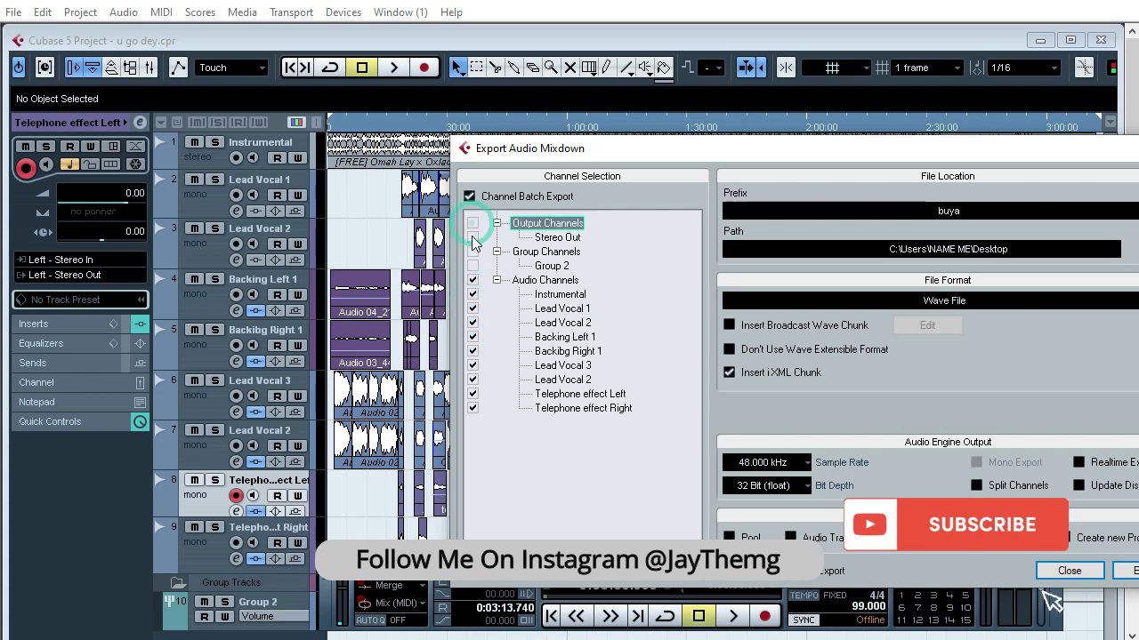
{"action": "left_click", "coordinate": [472, 224]}
{"action": "left_click", "coordinate": [472, 223]}
{"action": "left_click", "coordinate": [473, 279]}
Tick all nine audio track channels, from Instrumental through Telephone effect Right
{"action": "left_click", "coordinate": [472, 294]}
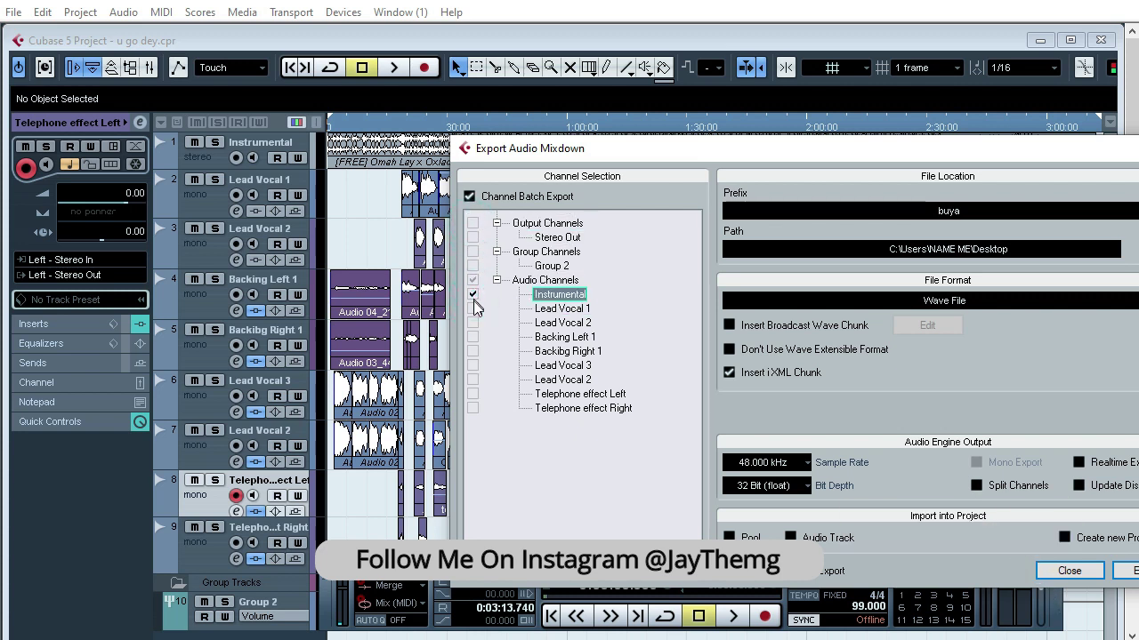
{"action": "left_click", "coordinate": [473, 309]}
{"action": "left_click", "coordinate": [473, 322]}
{"action": "left_click", "coordinate": [473, 337]}
{"action": "left_click", "coordinate": [472, 351]}
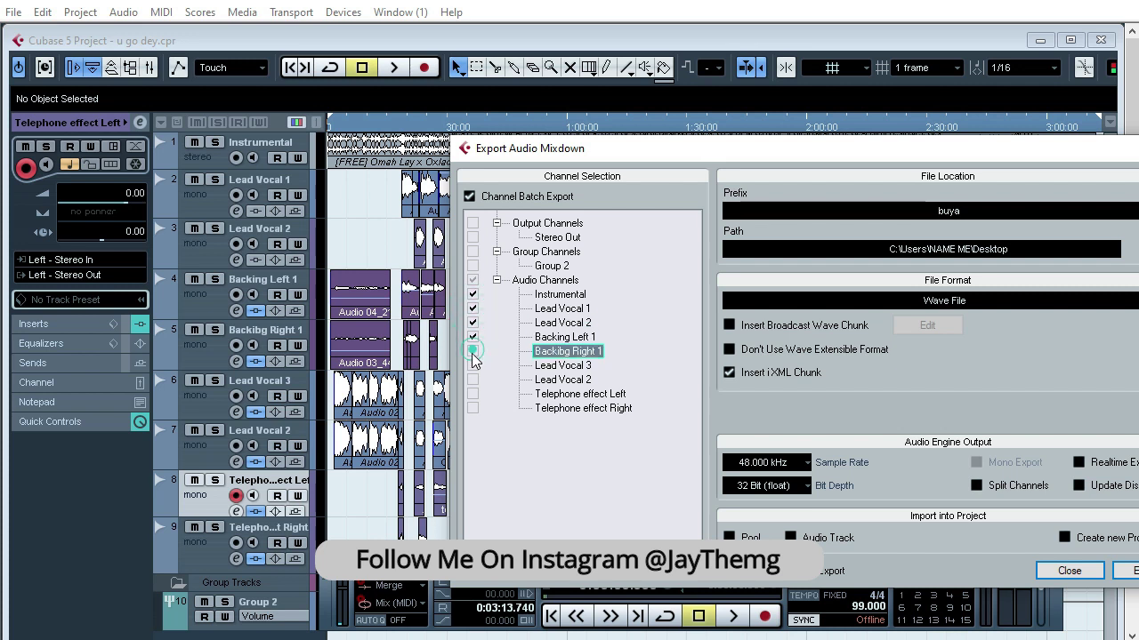
{"action": "left_click", "coordinate": [473, 365]}
{"action": "left_click", "coordinate": [472, 380]}
{"action": "left_click", "coordinate": [473, 394]}
{"action": "left_click", "coordinate": [472, 408]}
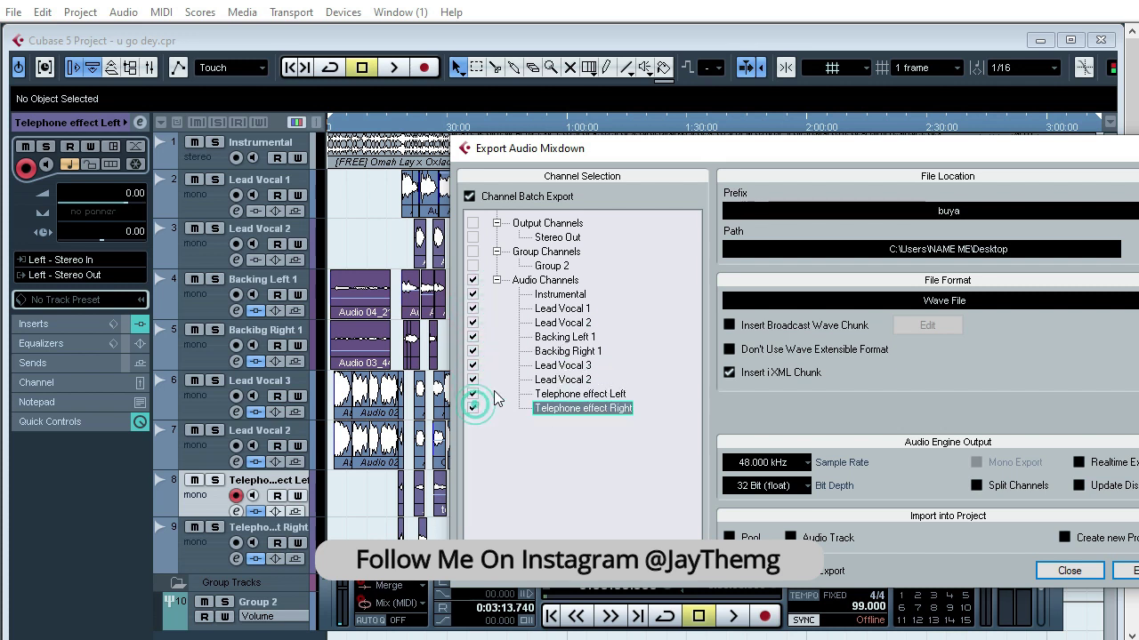
{"action": "left_click_drag", "start_coordinate": [501, 145], "coordinate": [184, 128]}
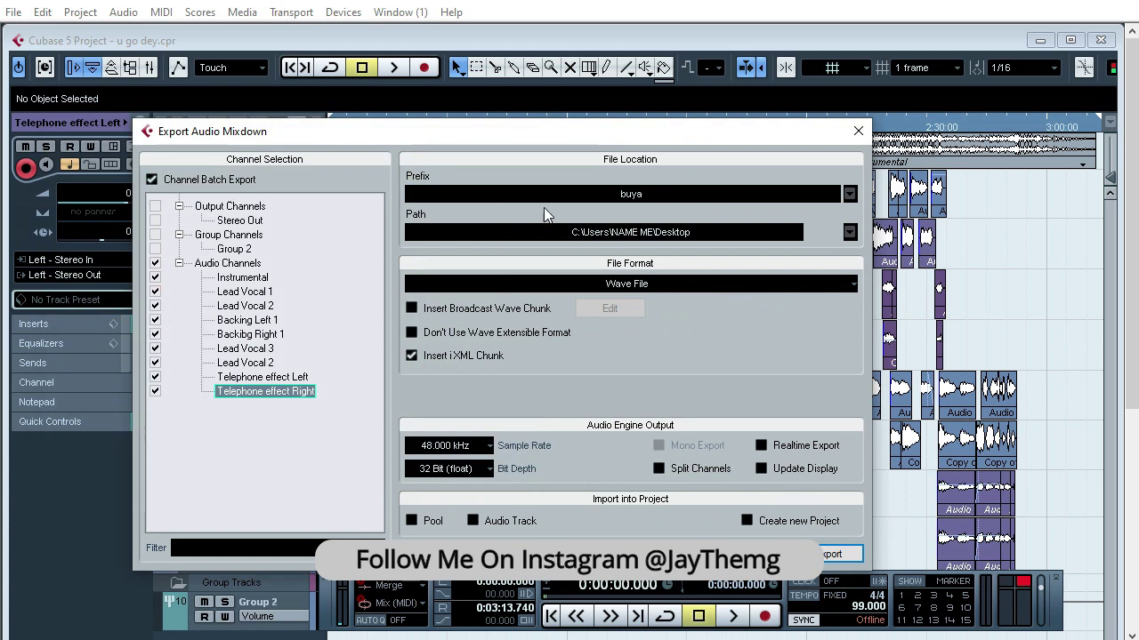
Browse for a different export location showing the Desktop's contents
{"action": "left_click", "coordinate": [849, 233]}
{"action": "left_click", "coordinate": [888, 254]}
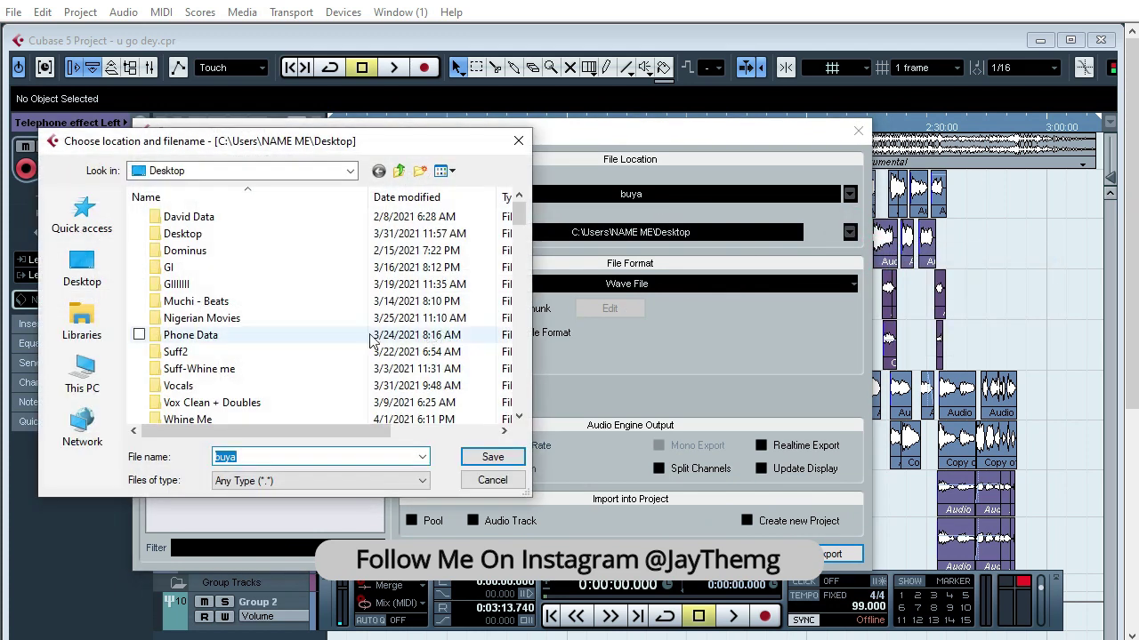
{"action": "left_click", "coordinate": [82, 267]}
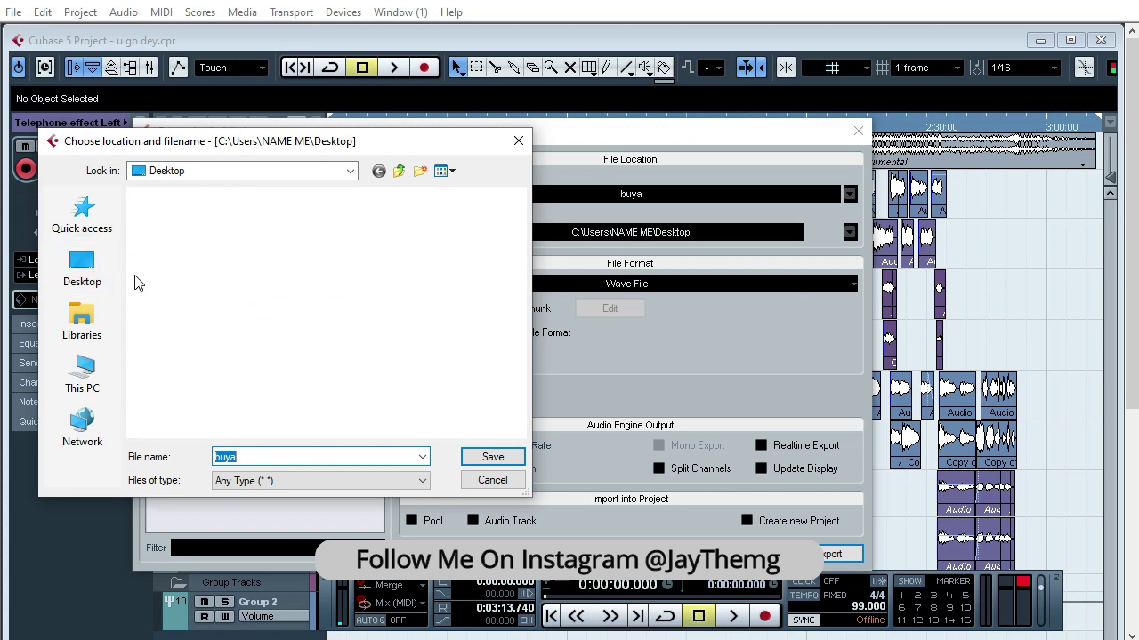
{"action": "scroll", "coordinate": [378, 384], "scroll_direction": "down", "scroll_amount": 3}
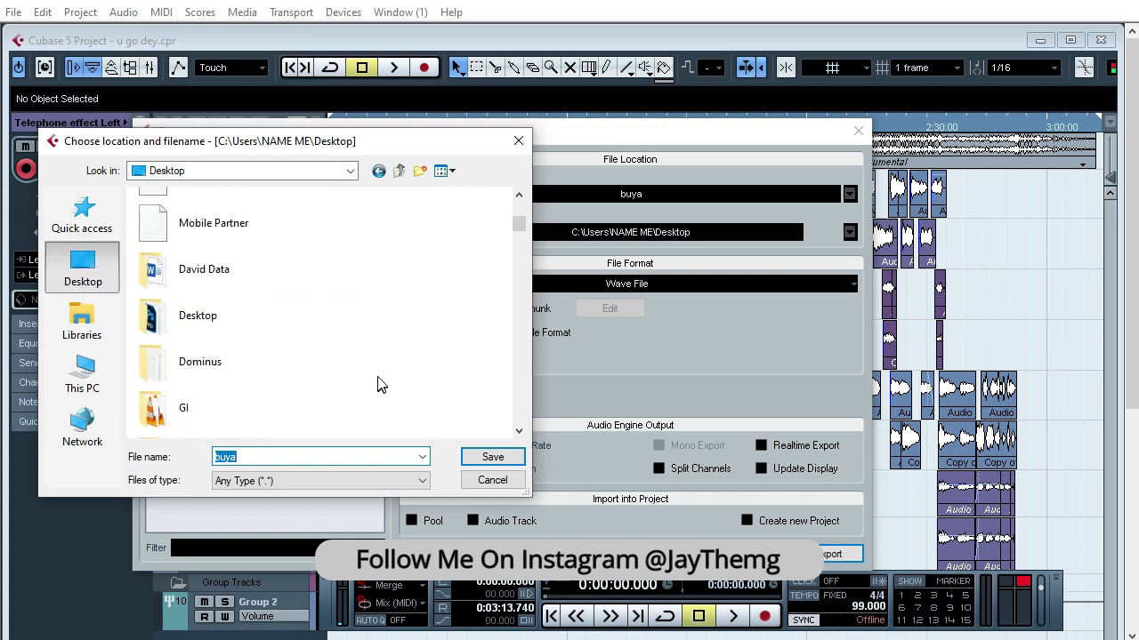
{"action": "scroll", "coordinate": [379, 383], "scroll_direction": "down", "scroll_amount": 10}
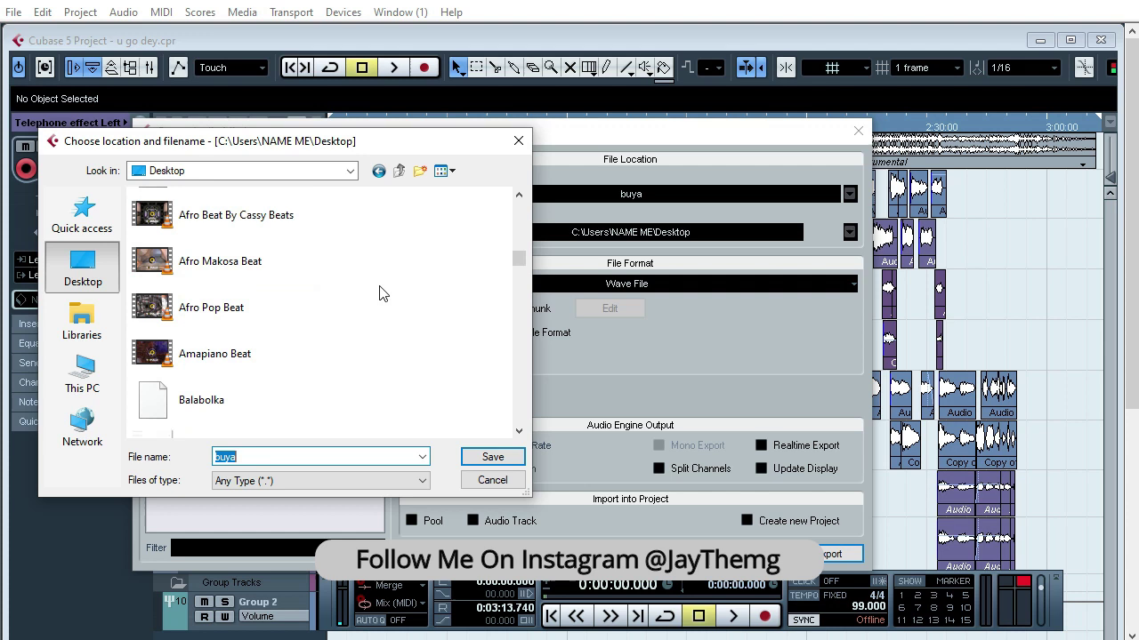
{"action": "scroll", "coordinate": [363, 315], "scroll_direction": "up", "scroll_amount": 1}
Create a Desktop folder named Loyalty and set it as the export path
{"action": "right_click", "coordinate": [361, 313]}
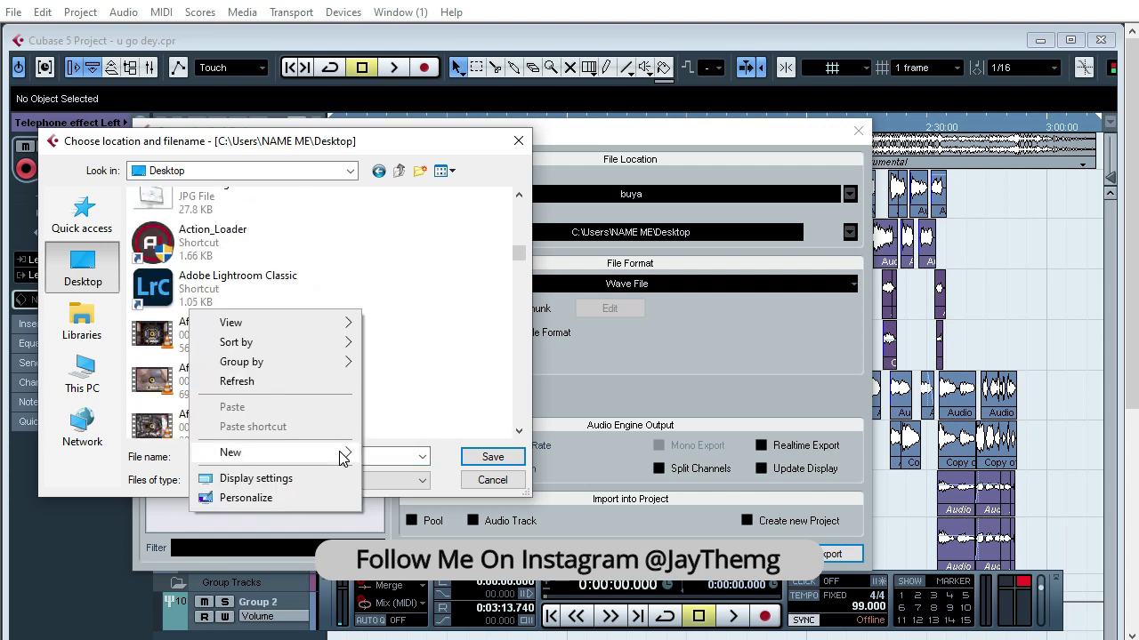
{"action": "left_click", "coordinate": [388, 454]}
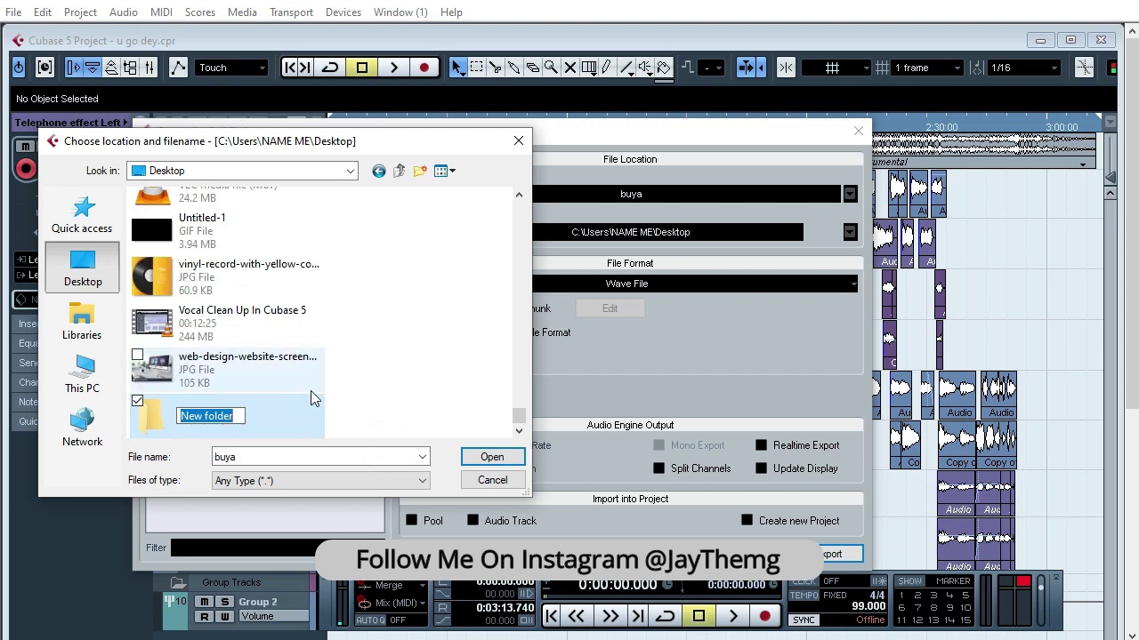
{"action": "type", "text": "Loyalty"}
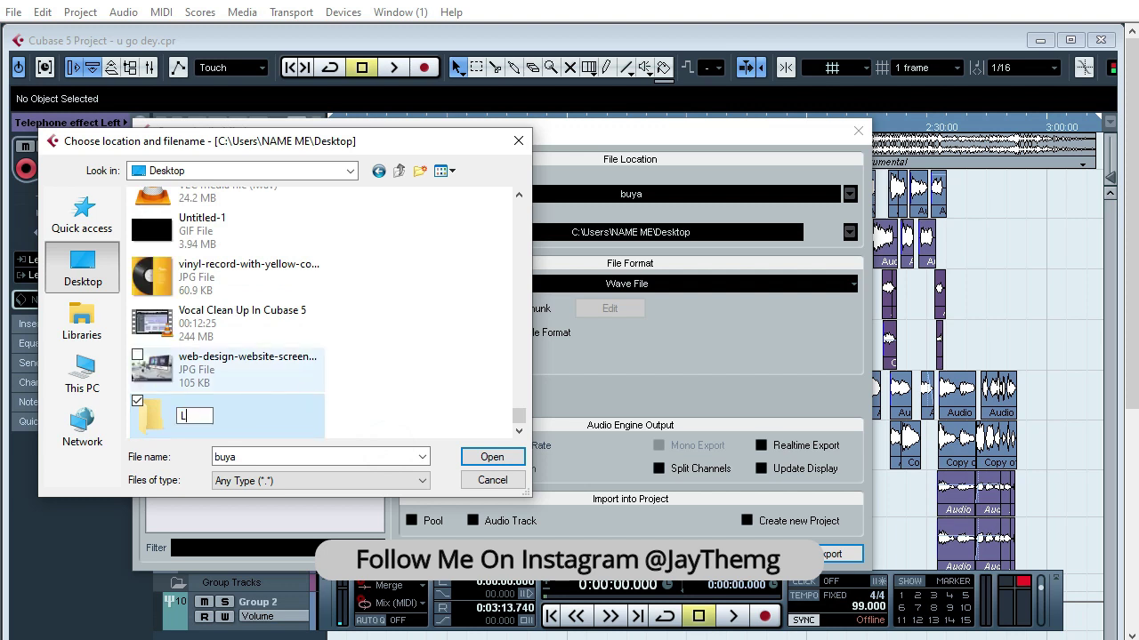
{"action": "left_click", "coordinate": [244, 417]}
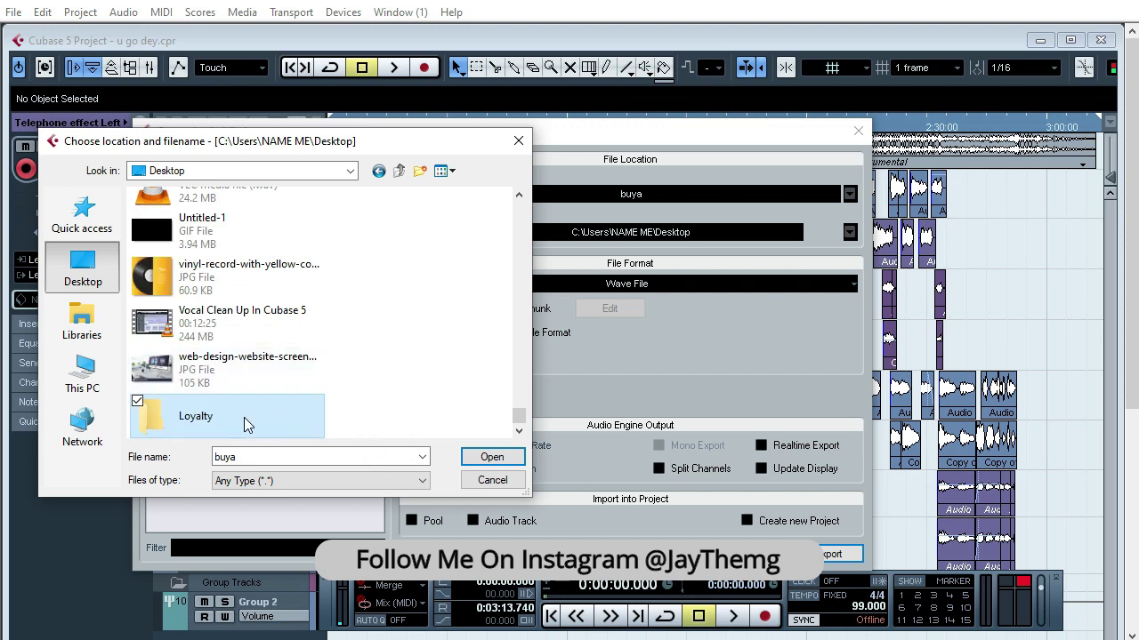
{"action": "double_click", "coordinate": [246, 415]}
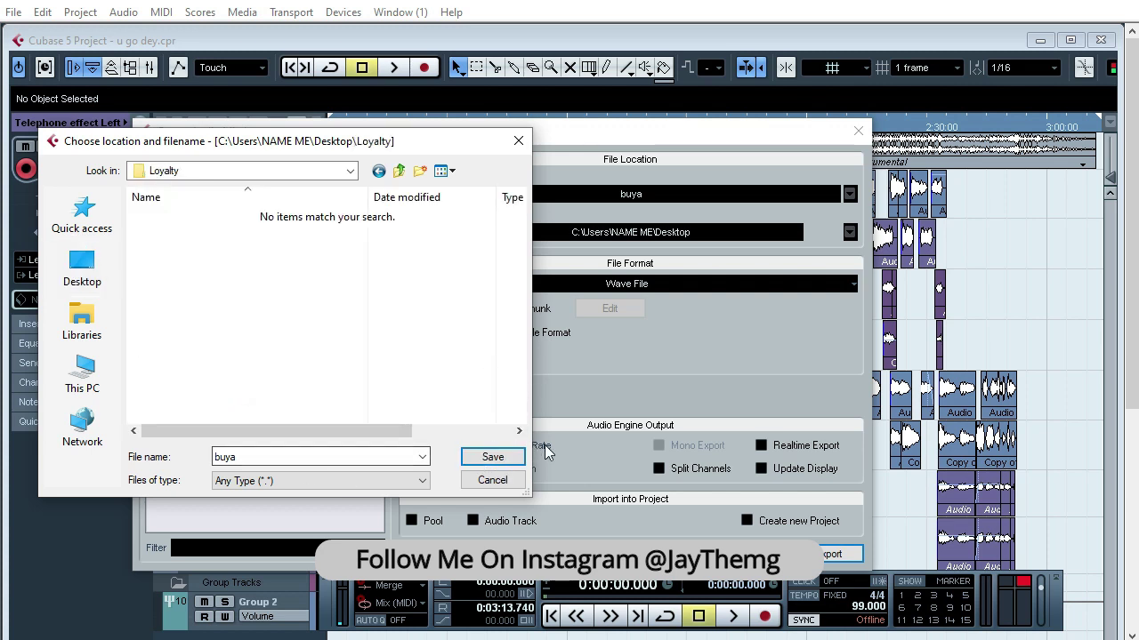
{"action": "left_click", "coordinate": [492, 457]}
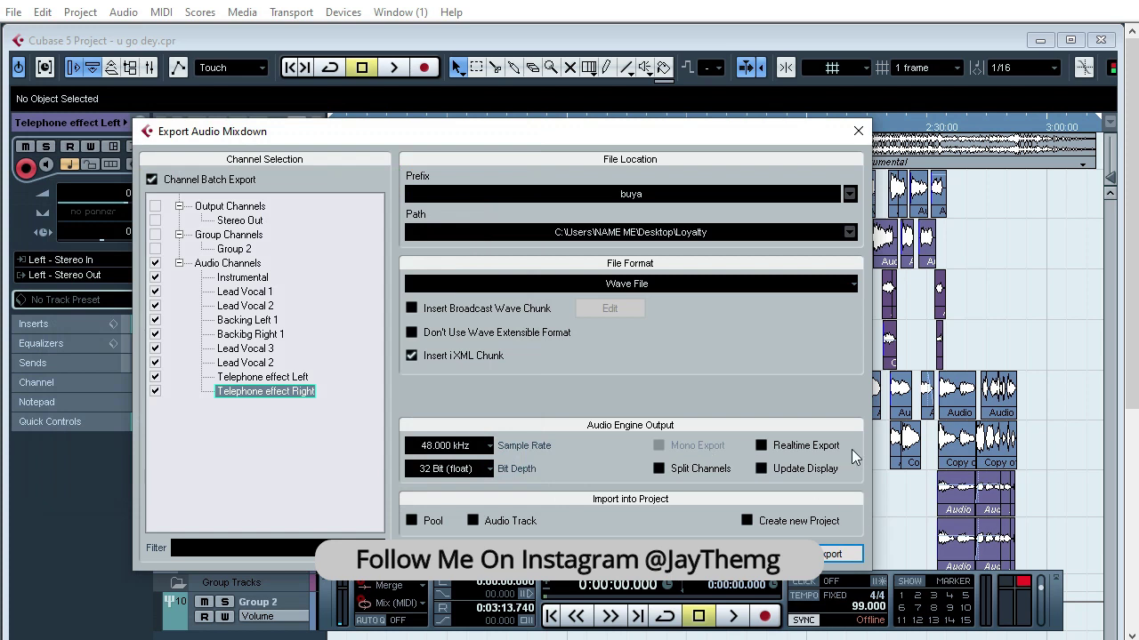
Change the file prefix from buya to Loyalty, keep Wave File format, and export
{"action": "double_click", "coordinate": [637, 194]}
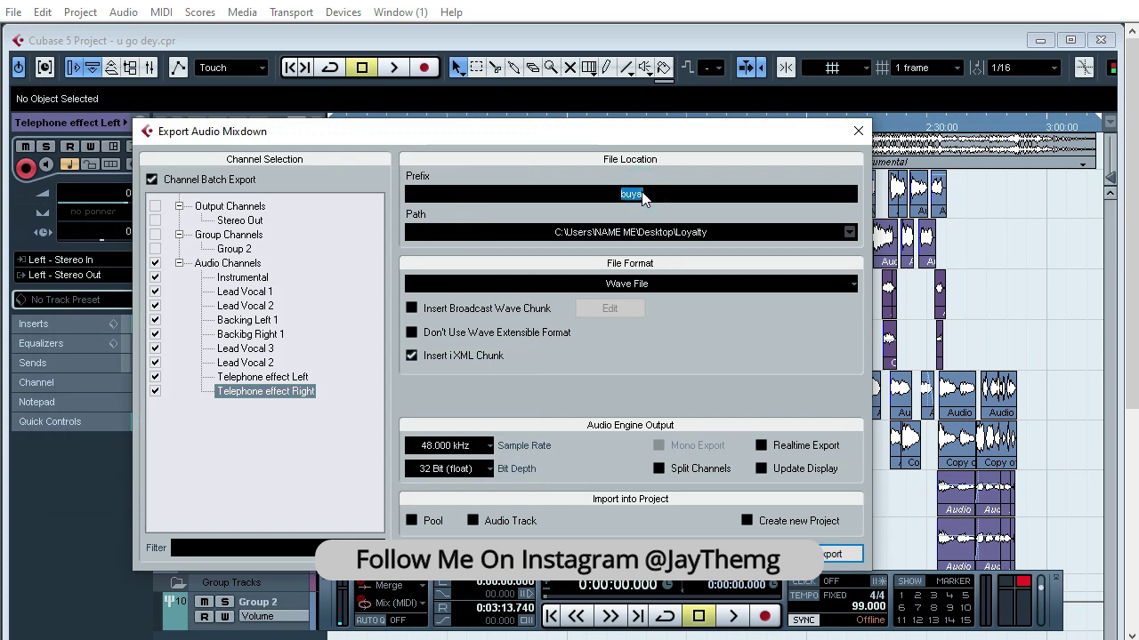
{"action": "type", "text": "Loyalty"}
{"action": "left_click", "coordinate": [669, 286]}
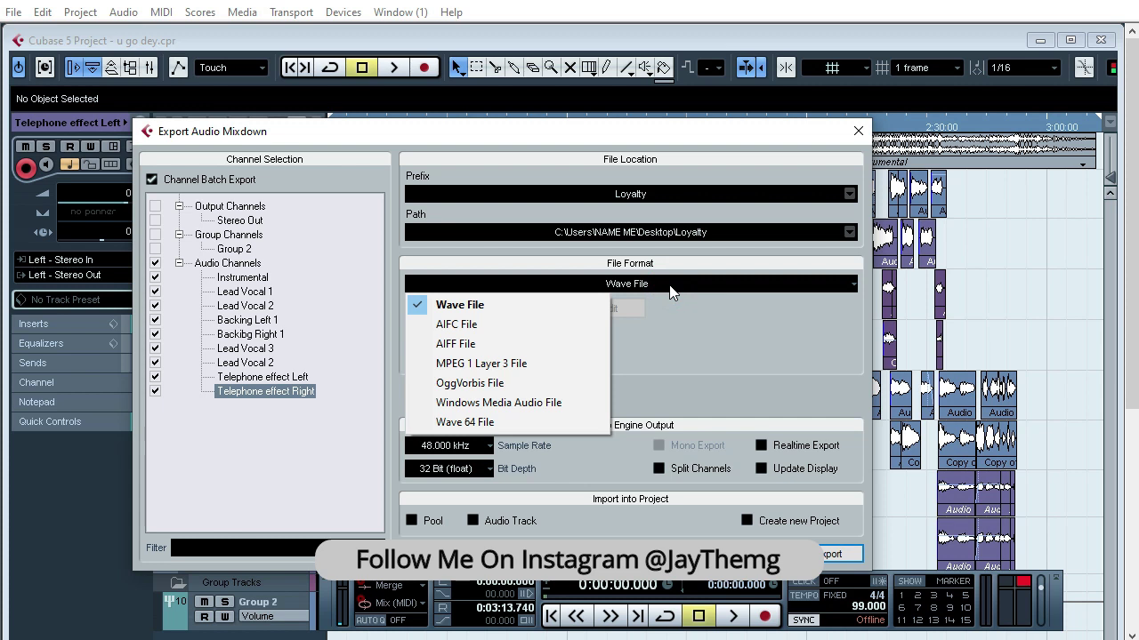
{"action": "left_click", "coordinate": [671, 286]}
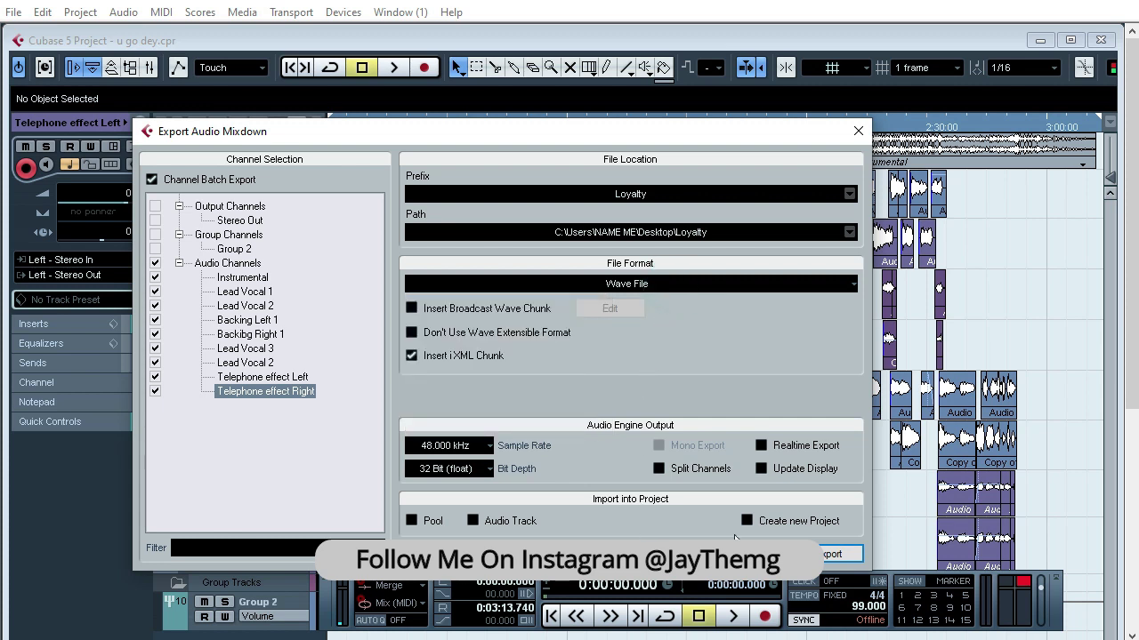
{"action": "left_click", "coordinate": [838, 553]}
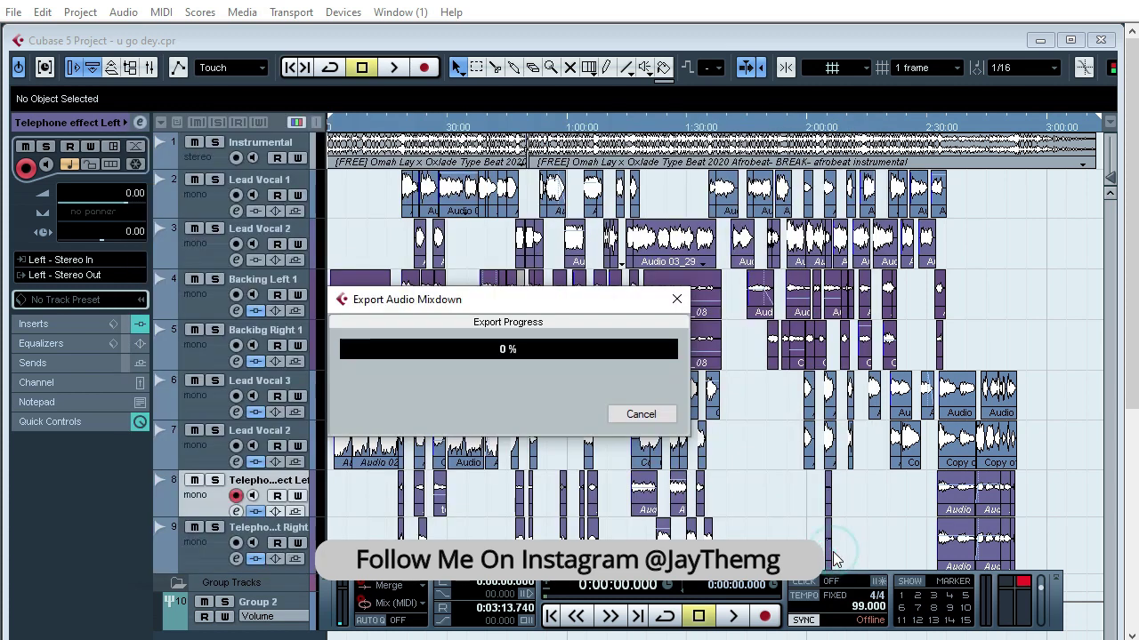
Check the nine Loyalty WAV stems in the Loyalty folder, then return to Cubase
{"action": "left_click_drag", "start_coordinate": [544, 308], "coordinate": [650, 279]}
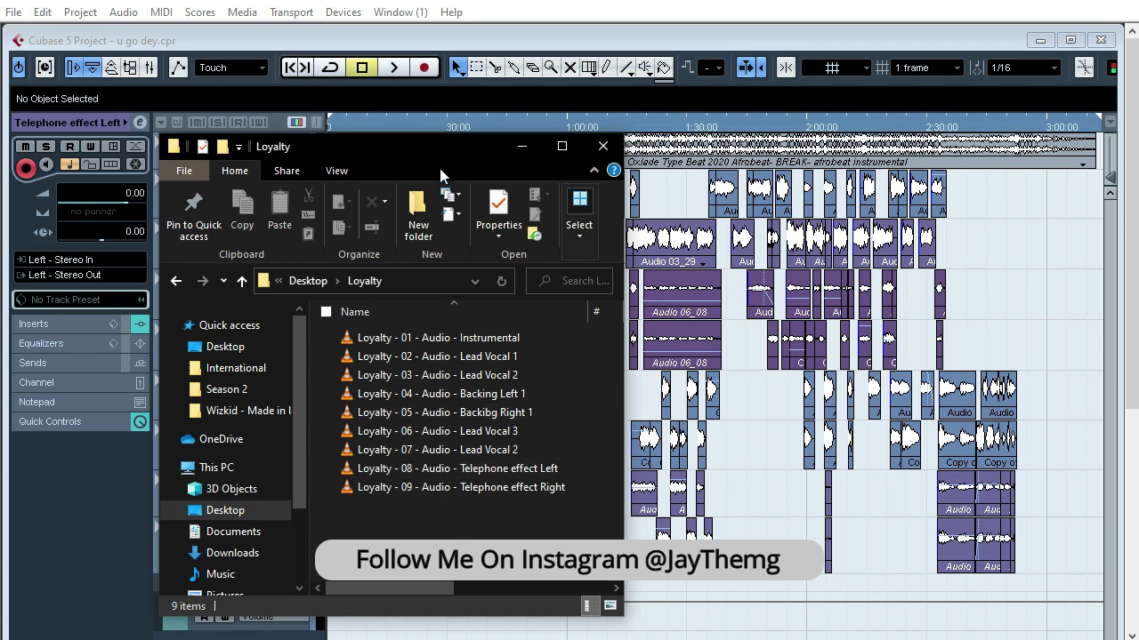
{"action": "left_click_drag", "start_coordinate": [442, 149], "coordinate": [400, 129]}
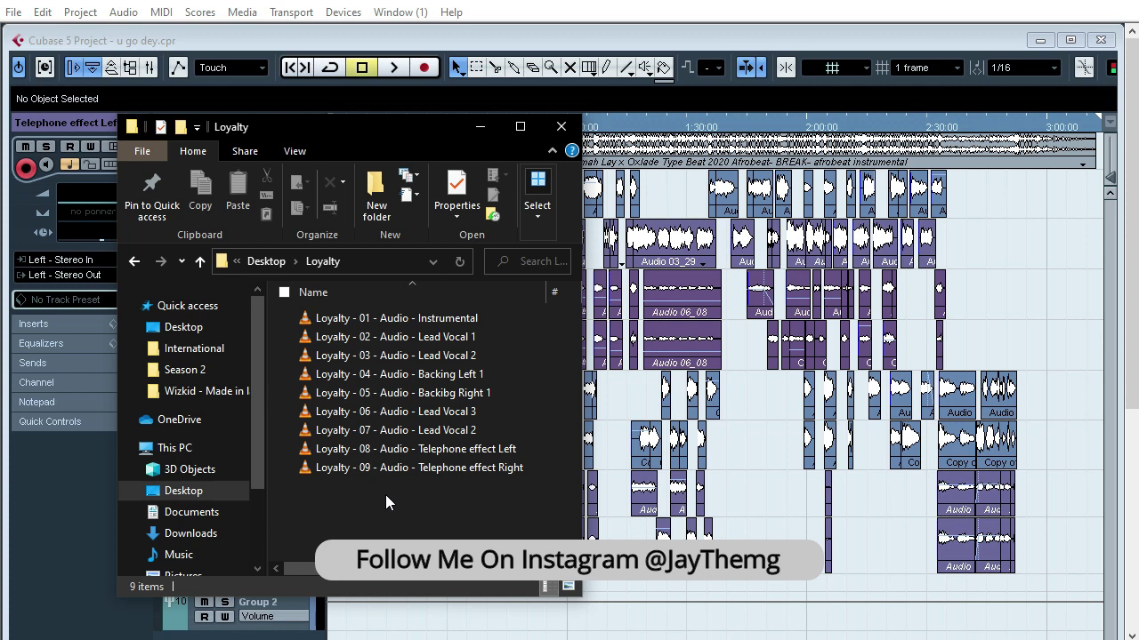
{"action": "left_click", "coordinate": [1018, 249]}
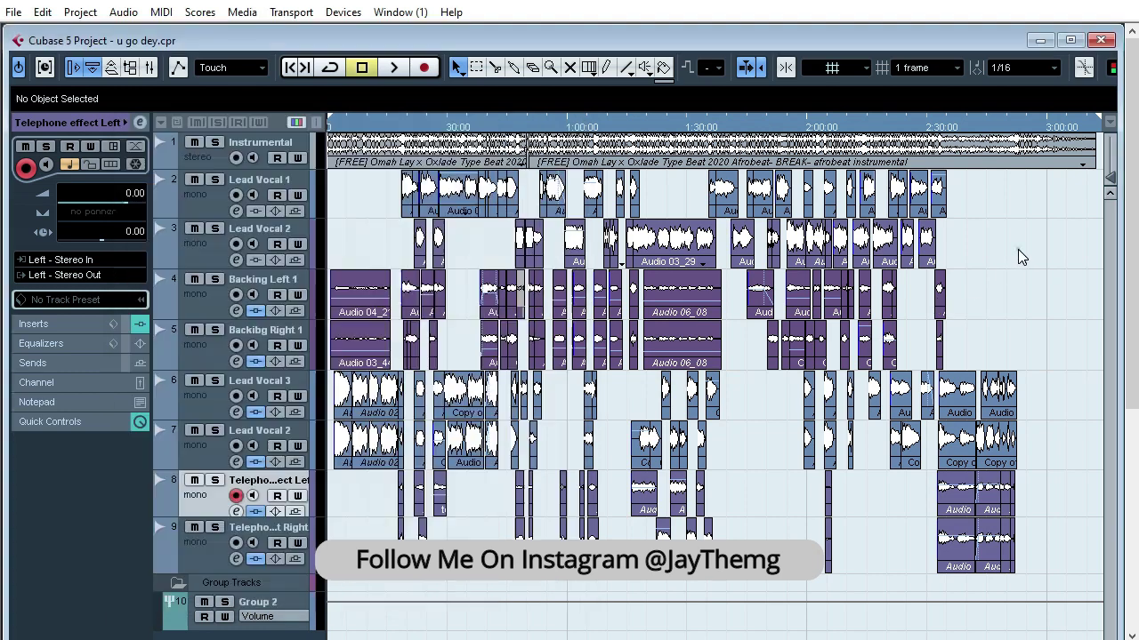
Start a new empty project and import the nine Loyalty stems onto different tracks
{"action": "left_click", "coordinate": [12, 12]}
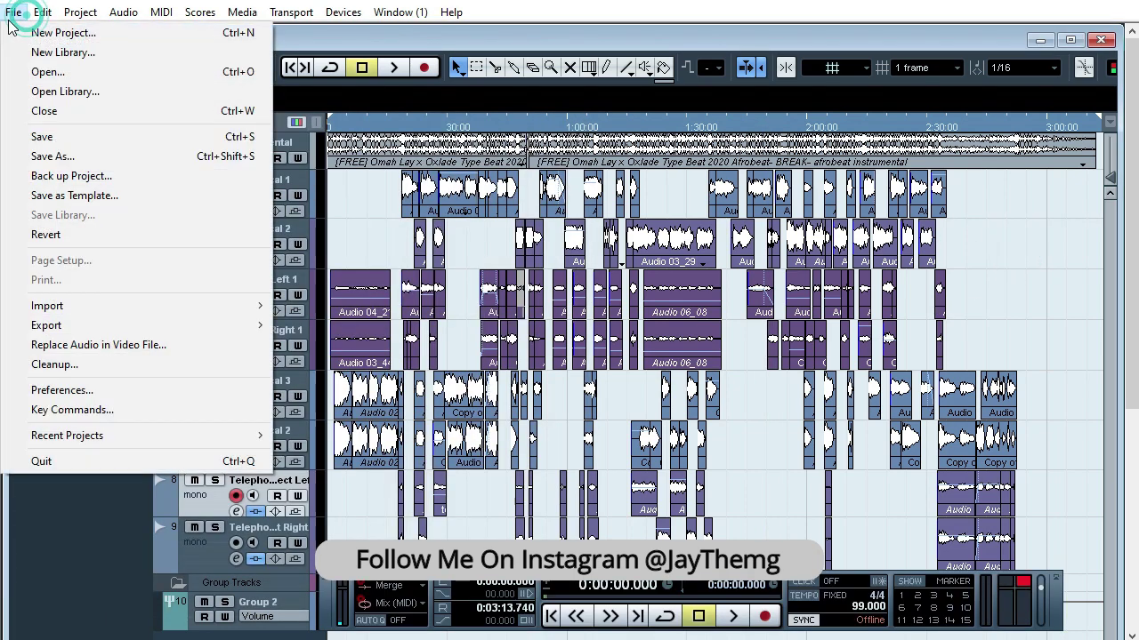
{"action": "left_click", "coordinate": [60, 33]}
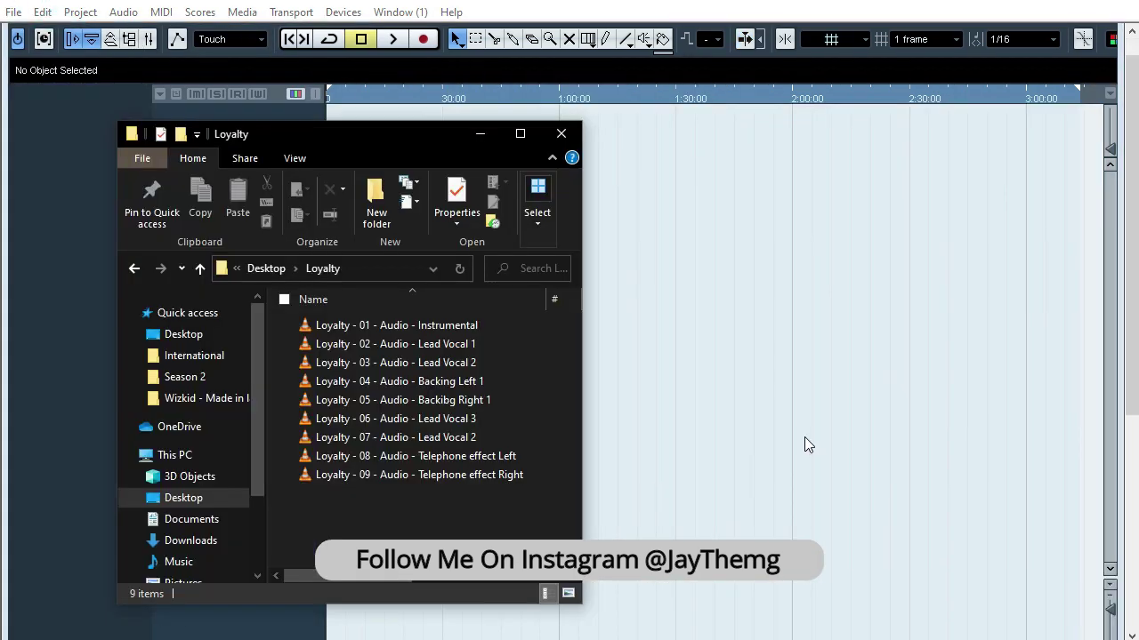
{"action": "left_click_drag", "start_coordinate": [388, 501], "coordinate": [380, 325]}
{"action": "mouse_move", "coordinate": [380, 325]}
{"action": "left_mouse_down"}
{"action": "mouse_move", "coordinate": [612, 418]}
{"action": "mouse_move", "coordinate": [721, 480]}
{"action": "mouse_move", "coordinate": [699, 443]}
{"action": "left_mouse_up"}
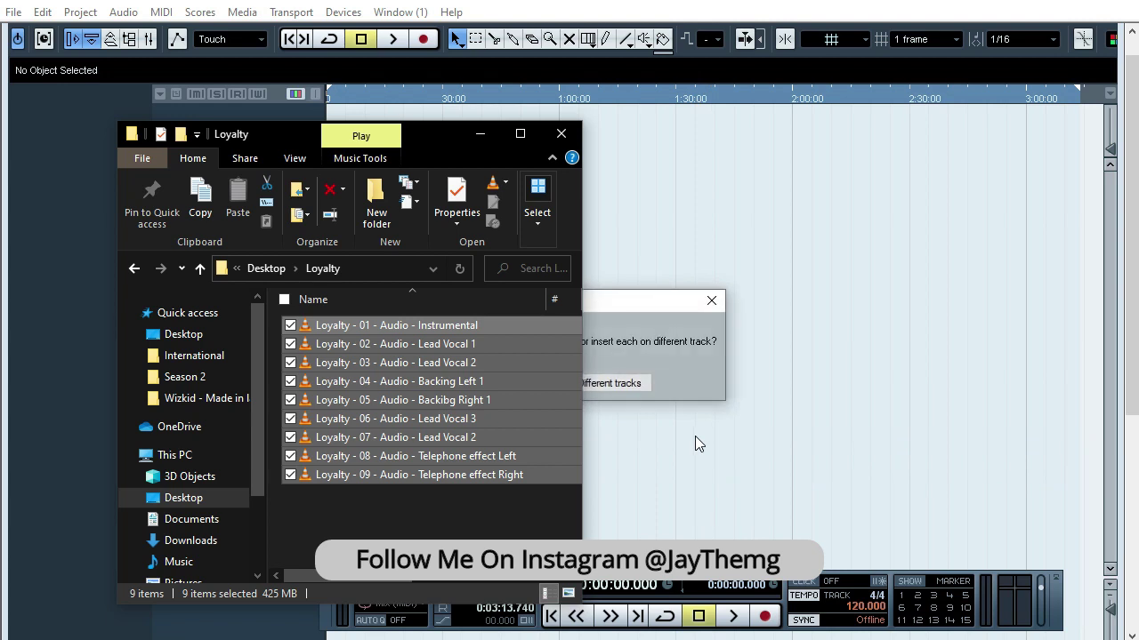
{"action": "left_click", "coordinate": [598, 301]}
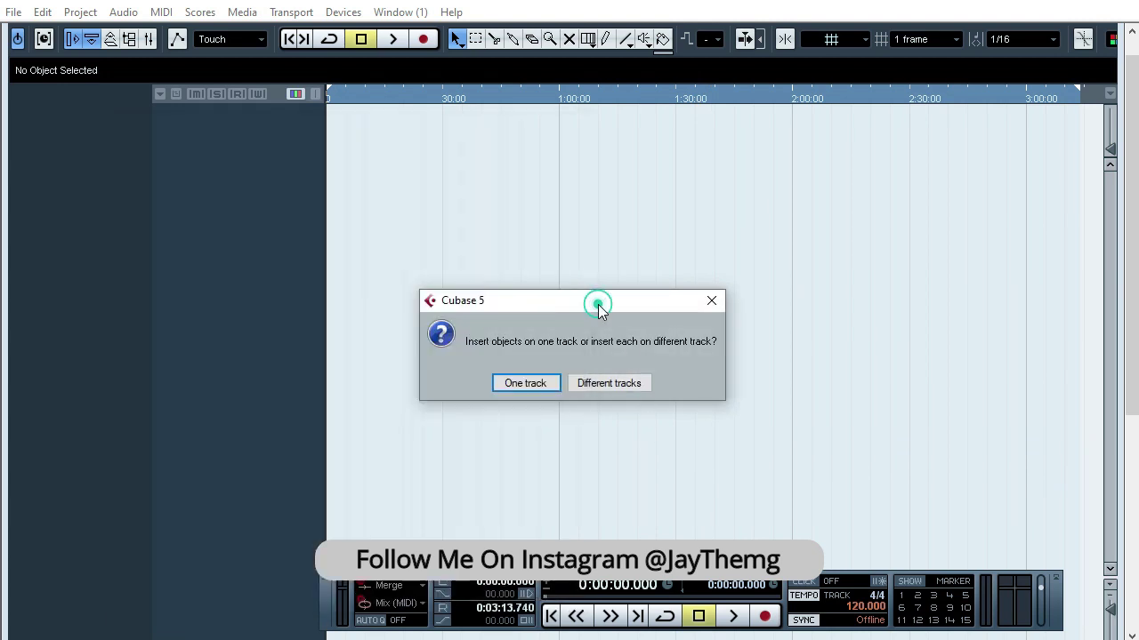
{"action": "left_click", "coordinate": [608, 383]}
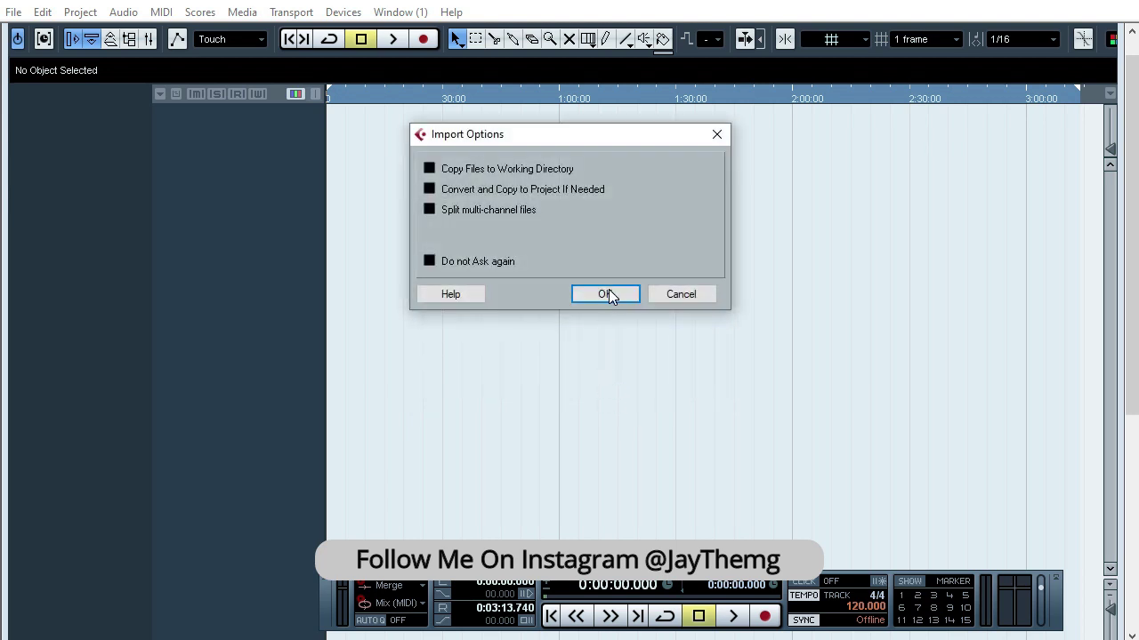
{"action": "left_click", "coordinate": [609, 291]}
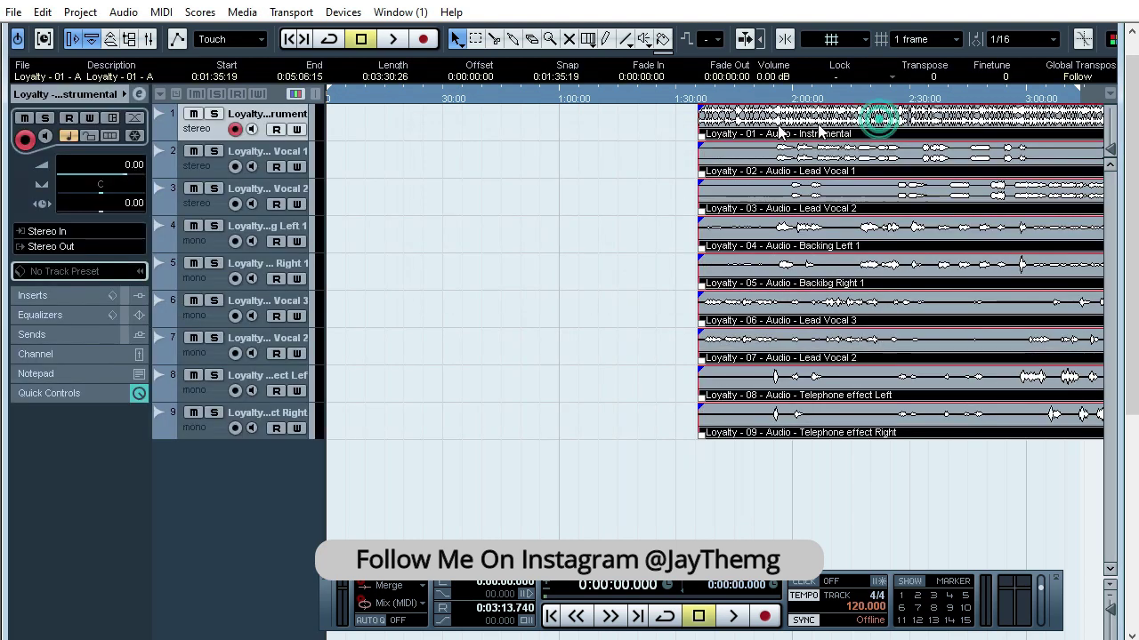
Move the imported stems to the project start and zoom to fit all tracks
{"action": "left_click_drag", "start_coordinate": [498, 147], "coordinate": [450, 145]}
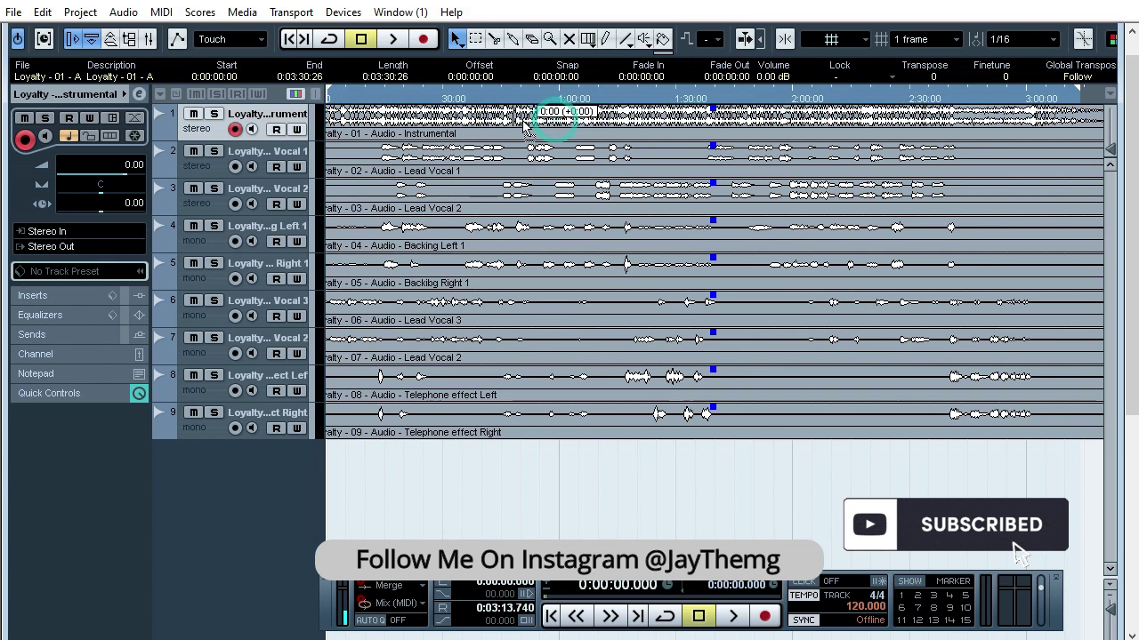
{"action": "key", "text": "ctrl+shift+a"}
{"action": "key", "text": "shift+f"}
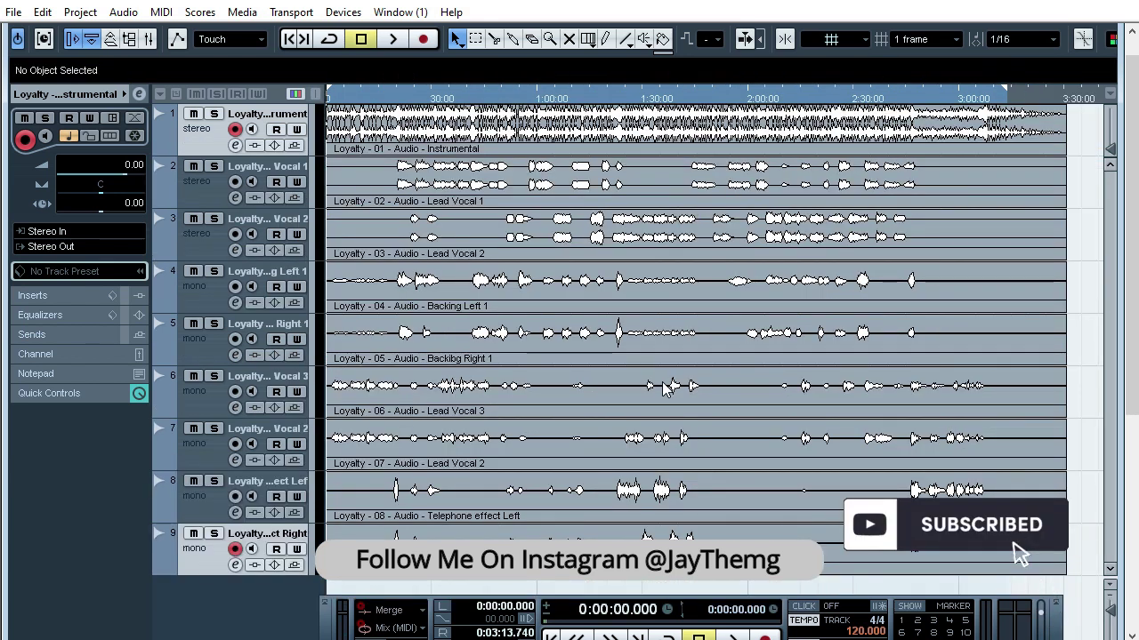